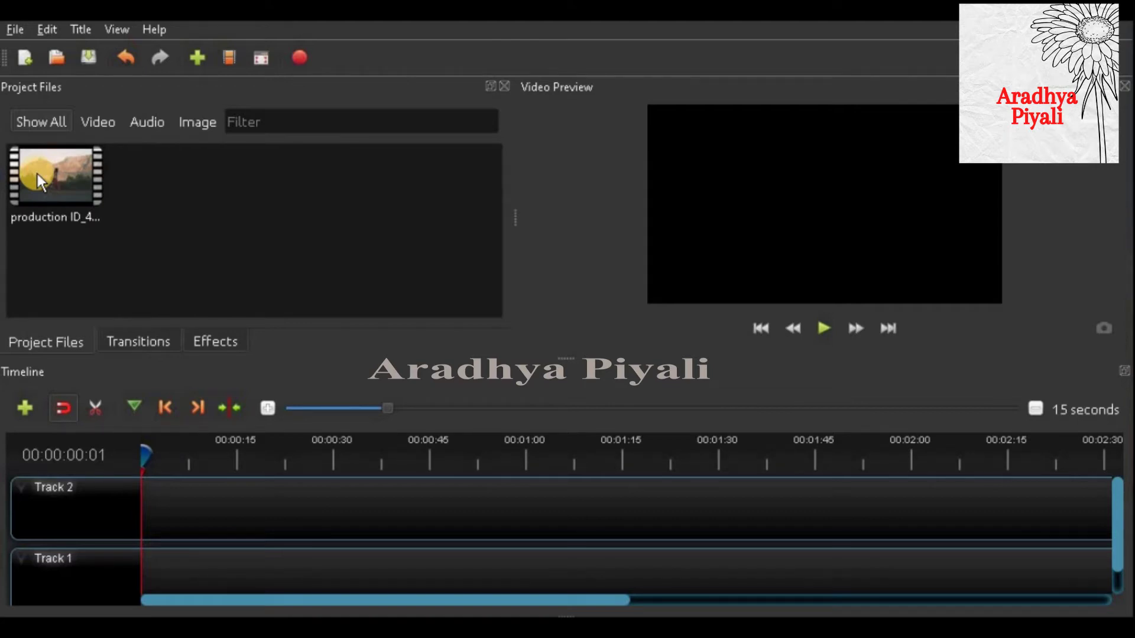
- Place the imported walking-woman video at the start of Track 1 and again, stacked above it, on Track 2
left_click_drag(37, 175, 131, 554)
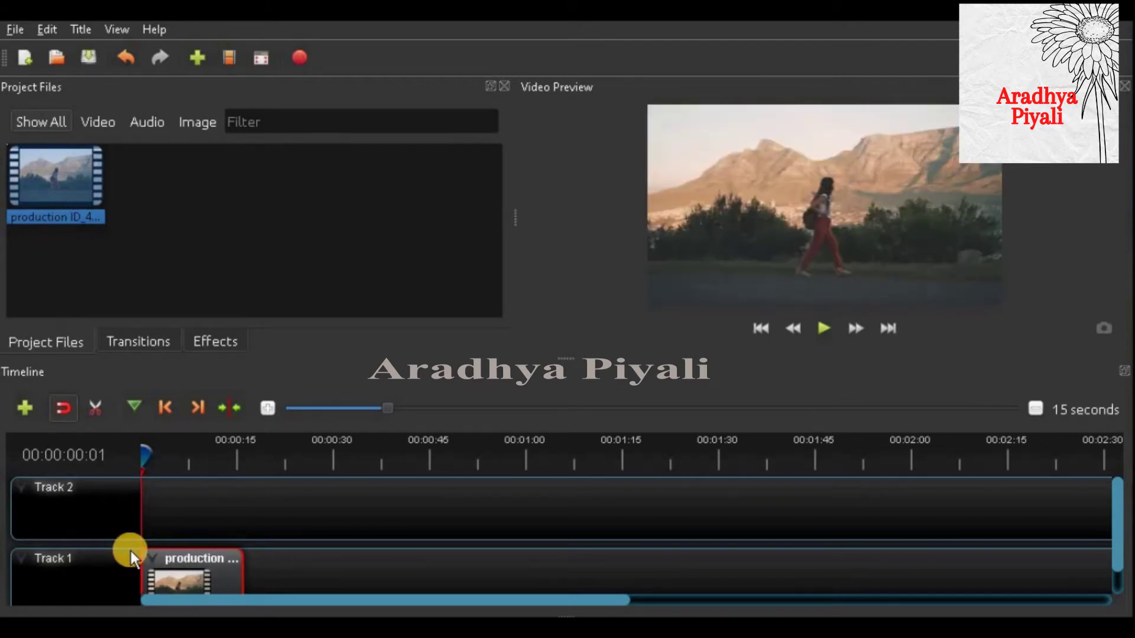
left_click_drag(71, 177, 163, 536)
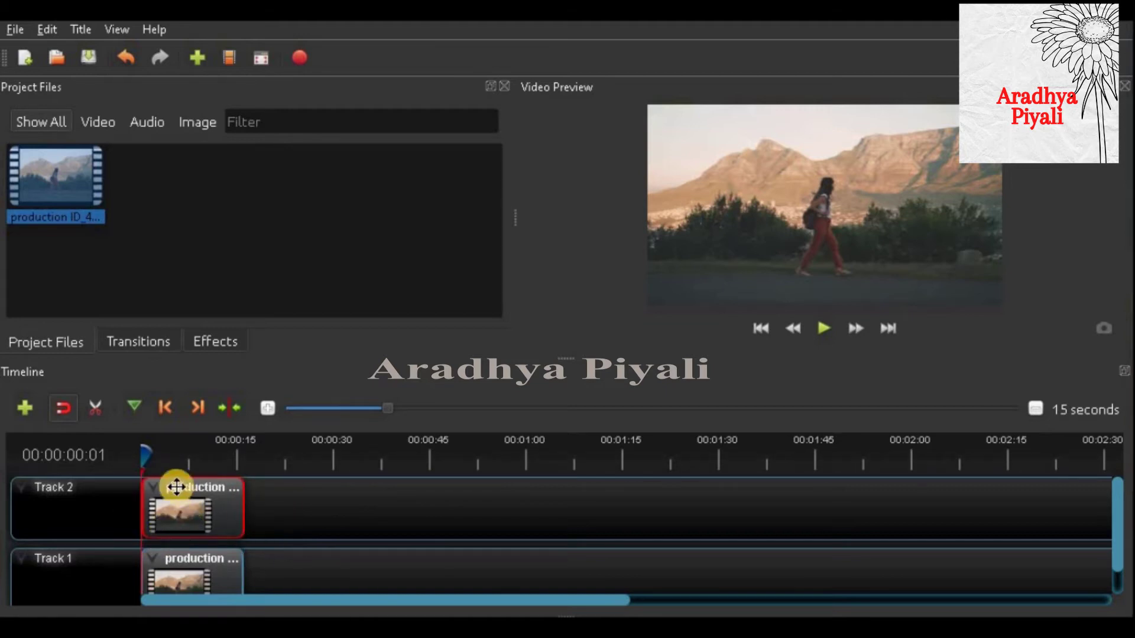
left_click(144, 452)
- Flip the Track 2 clip horizontally by setting its Scale X property to -1.00
right_click(173, 513)
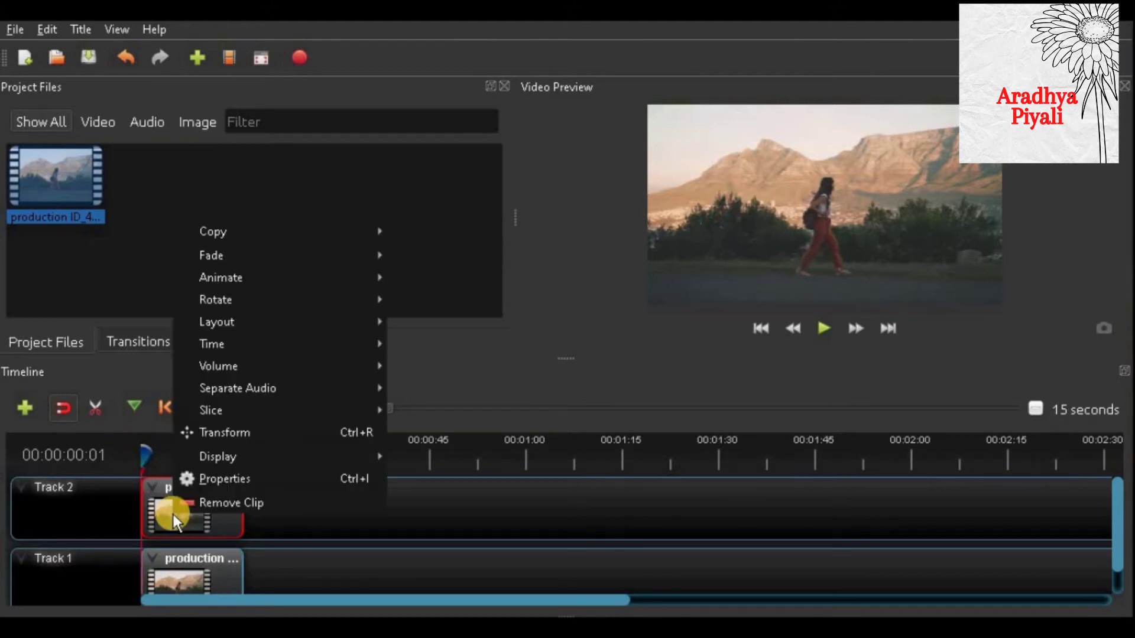
left_click(235, 484)
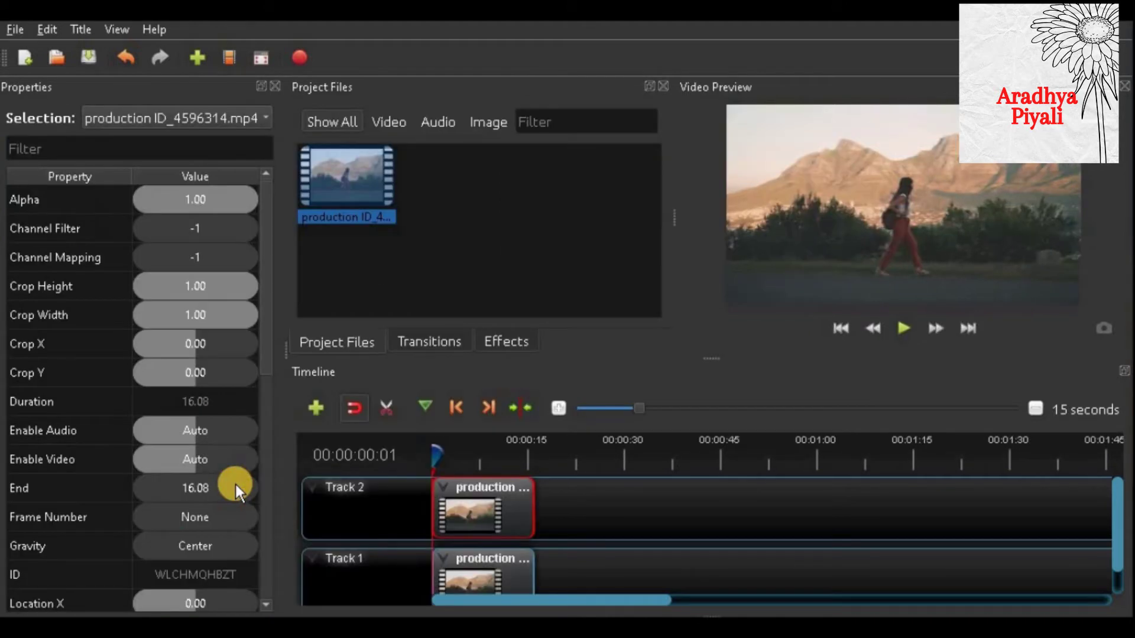
left_click_drag(266, 343, 279, 460)
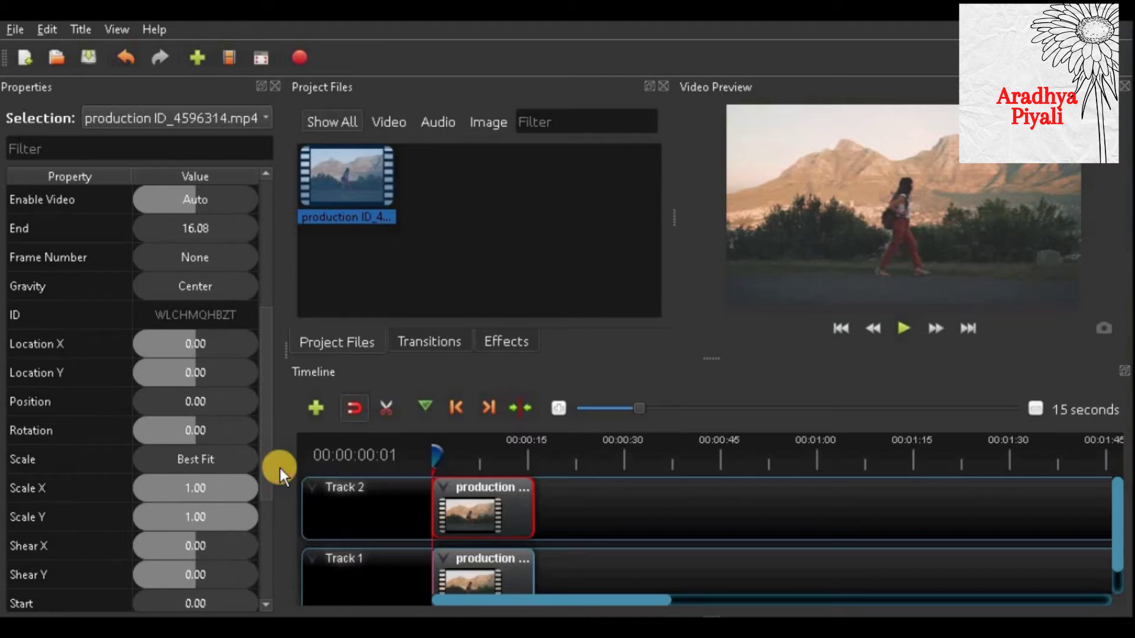
left_click(37, 485)
double_click(183, 488)
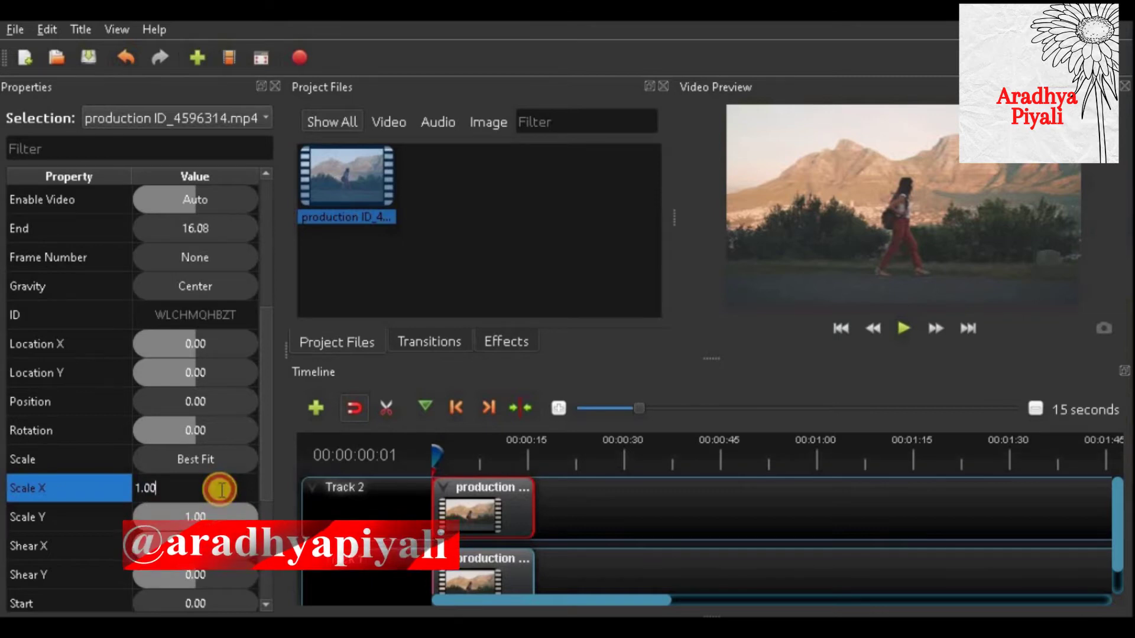
left_click_drag(220, 490, 126, 484)
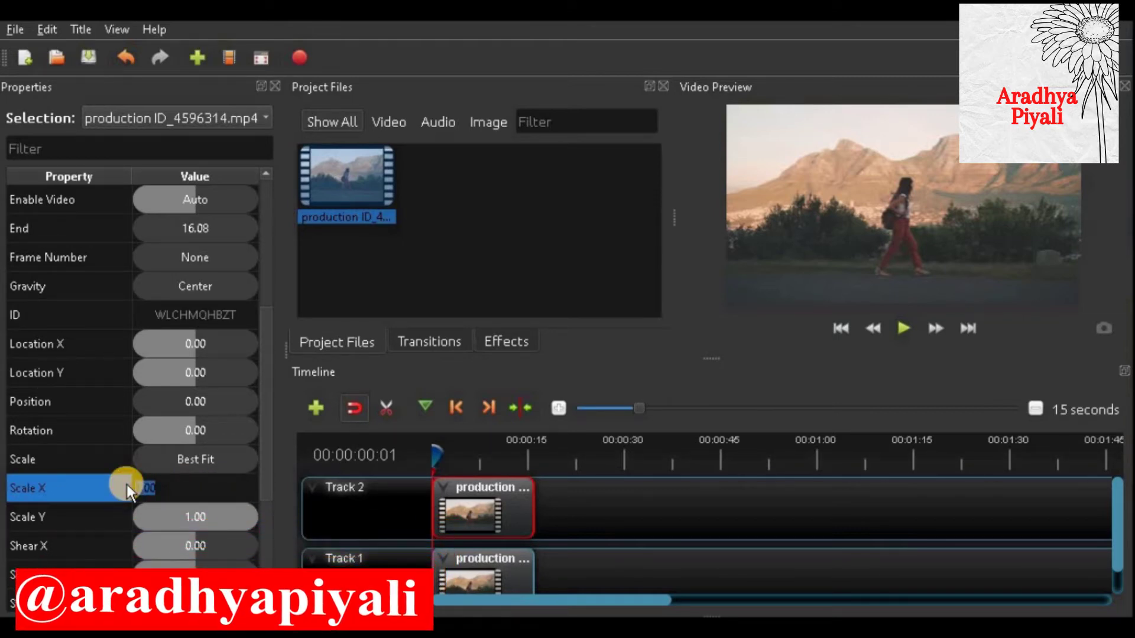
key("BackSpace")
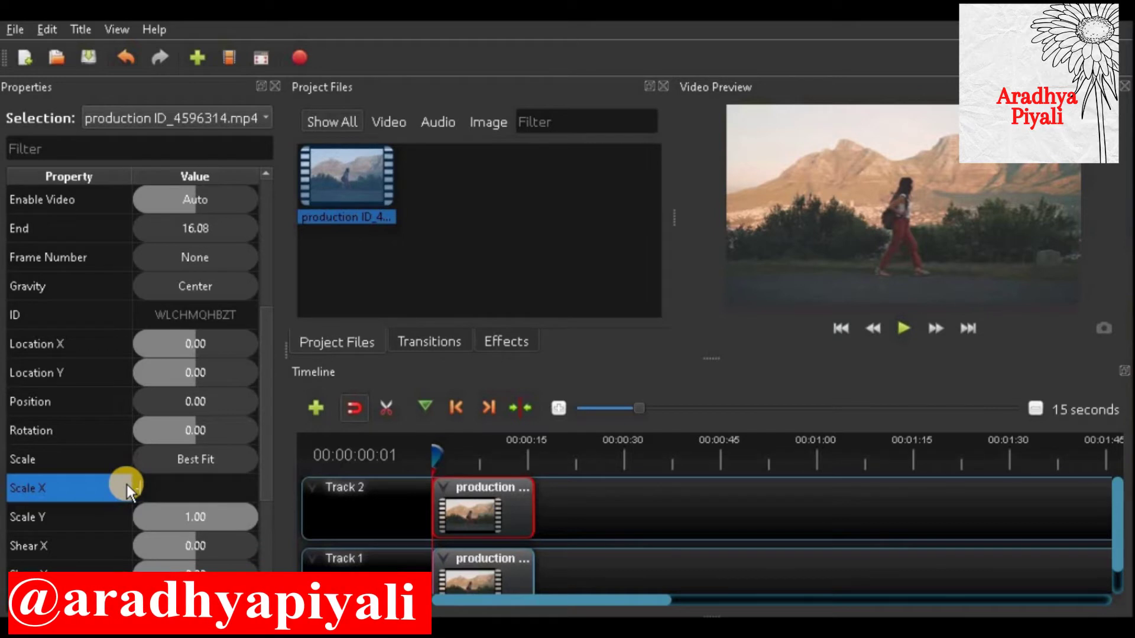
type("-1")
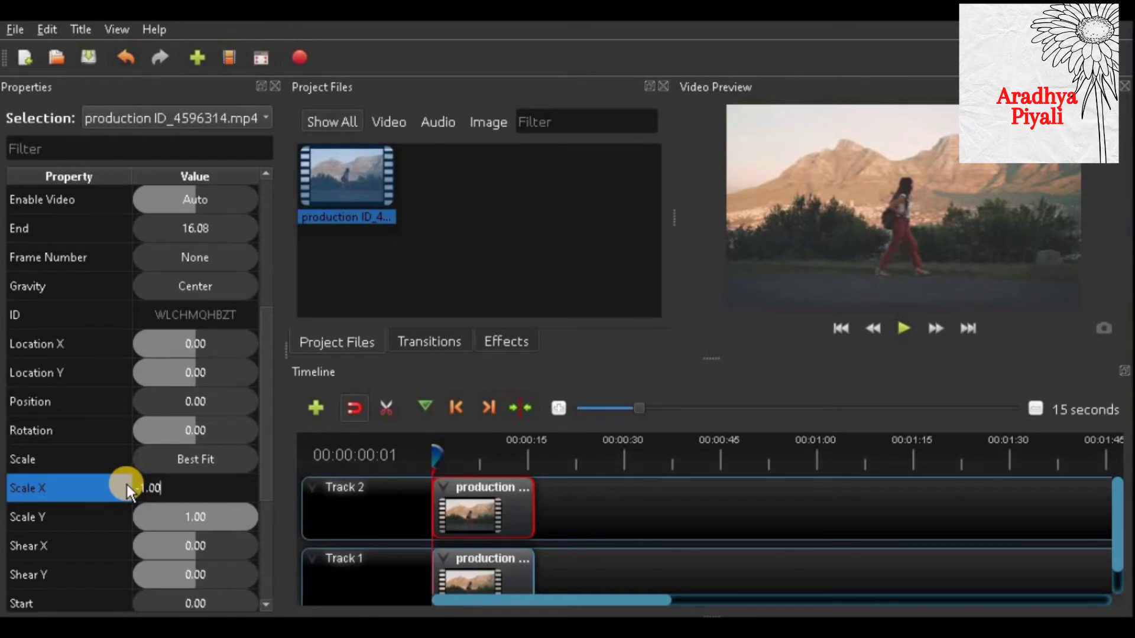
left_click(638, 368)
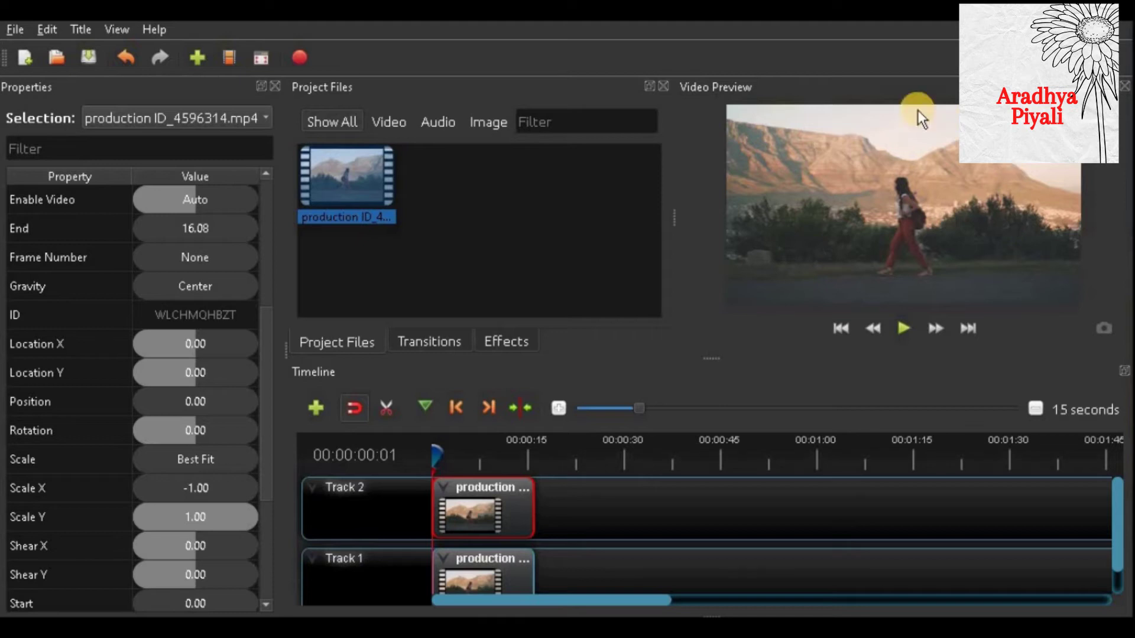
- Shift the Track 2 clip past the end of the Track 1 clip to compare both orientations, and return it to the timeline start
left_click(483, 506)
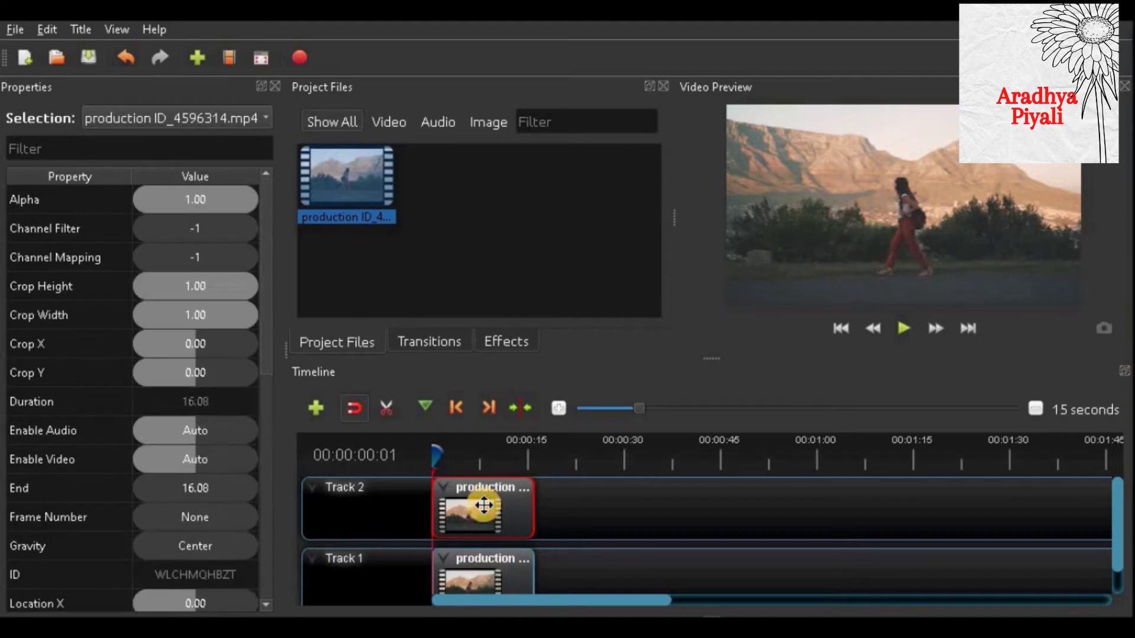
left_click_drag(483, 505, 593, 506)
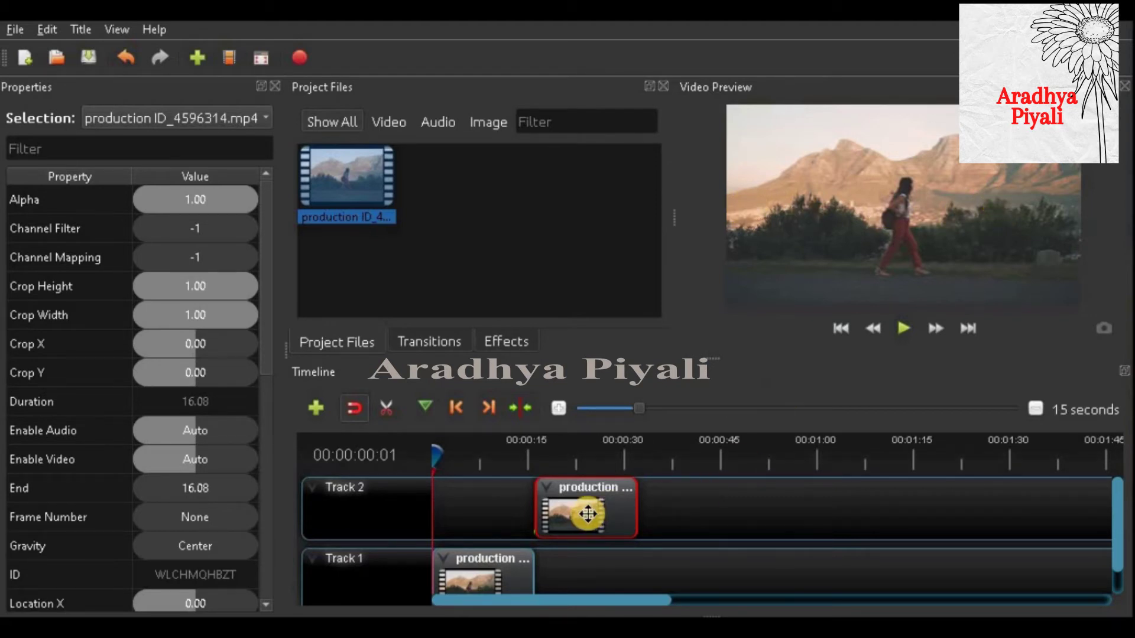
left_click_drag(583, 514, 467, 511)
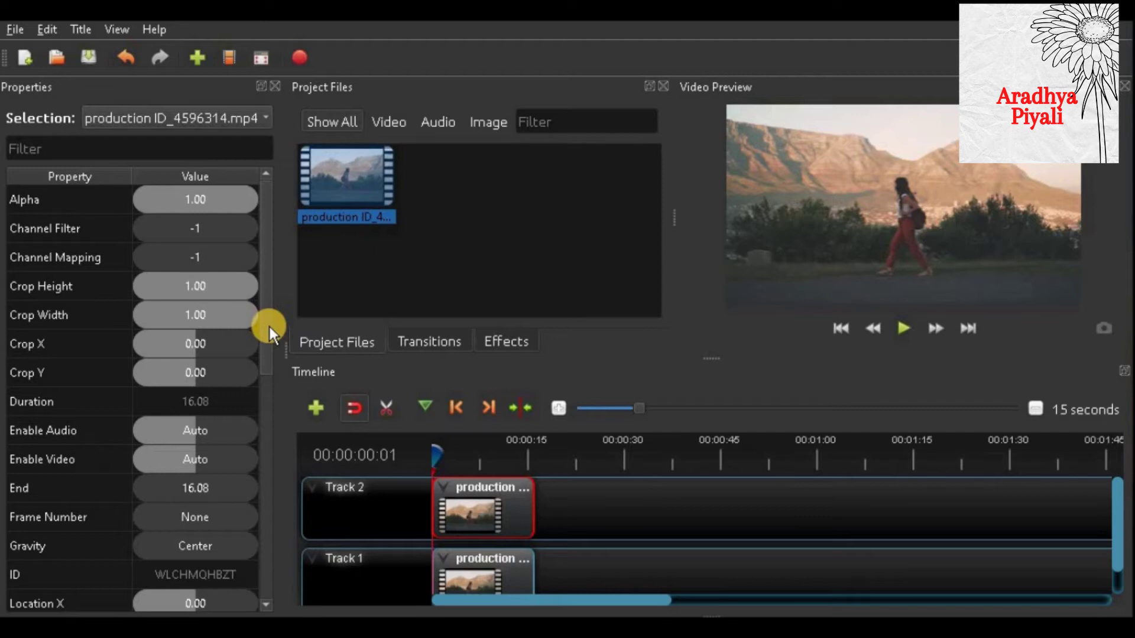
- Set the Track 2 clip's Crop Width to 0.50
left_click(37, 318)
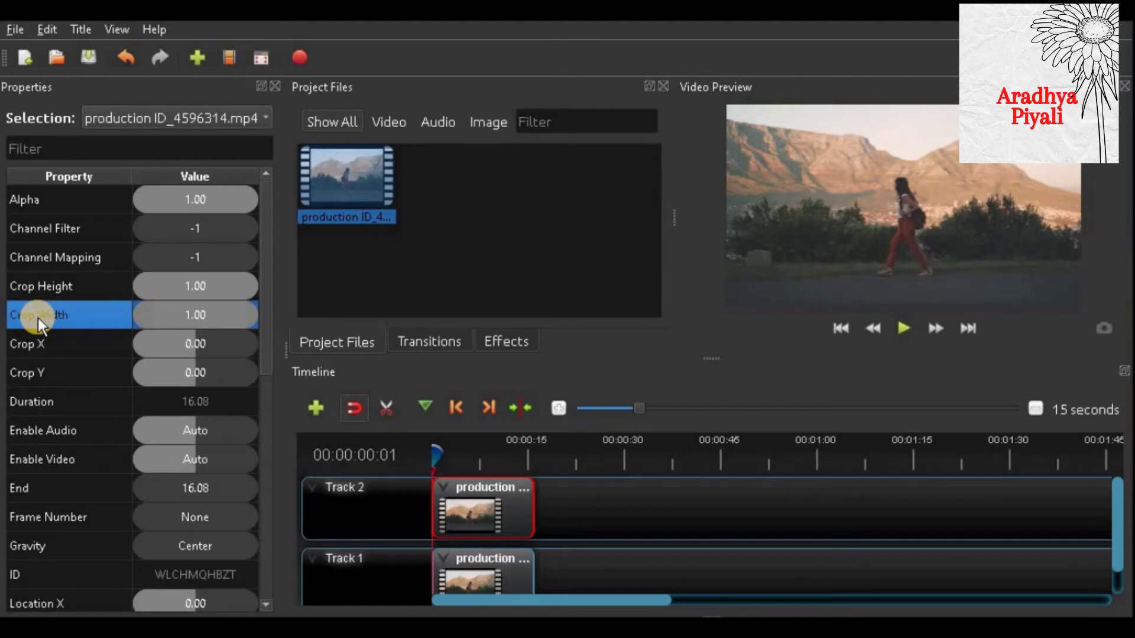
left_click(169, 312)
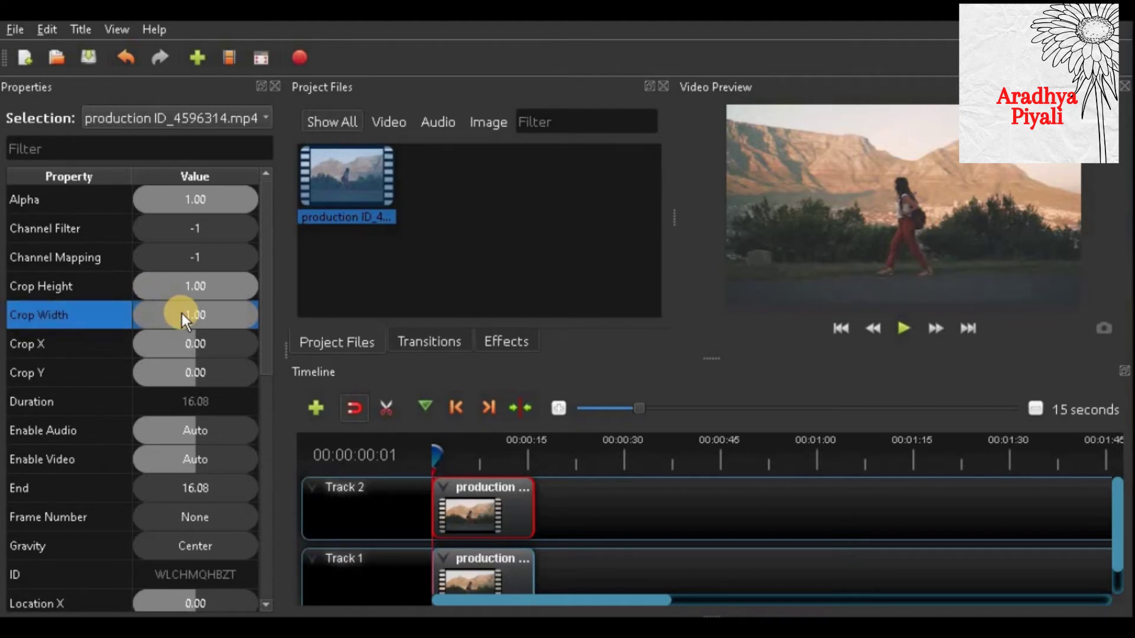
double_click(182, 313)
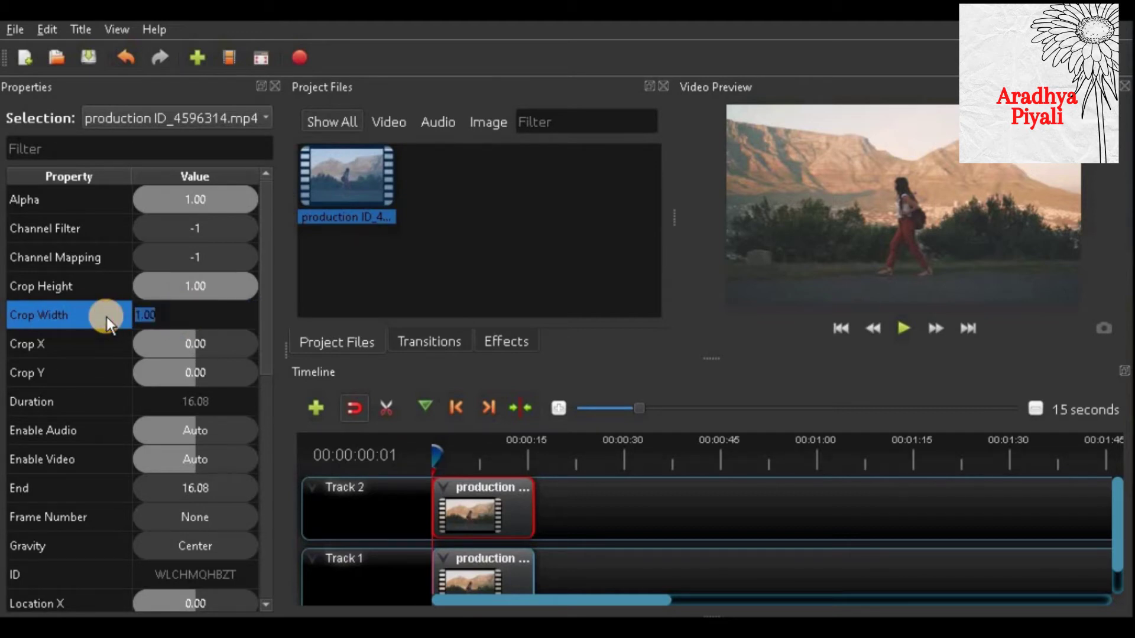
type("0.50")
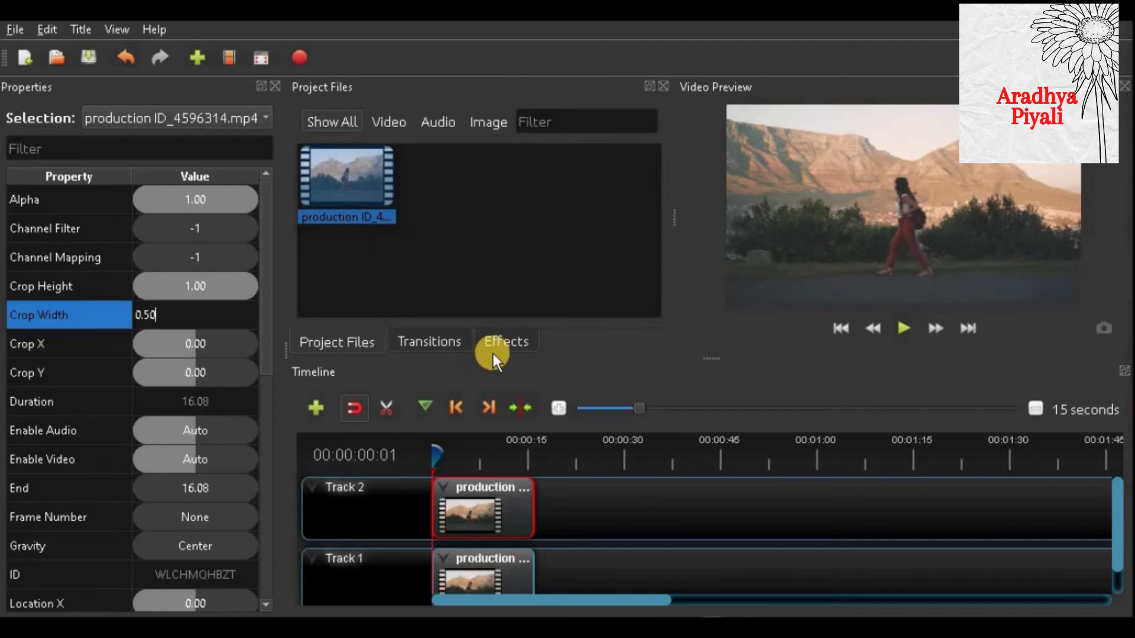
left_click(659, 359)
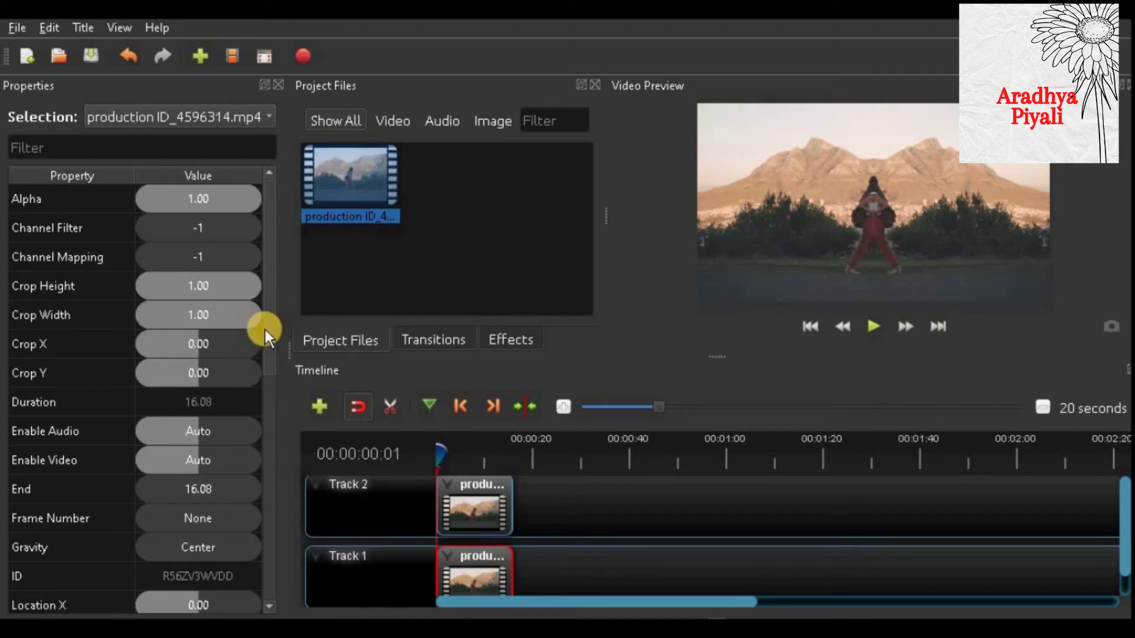
- Set the Track 1 clip's Location X to -0.10
left_click_drag(265, 329, 282, 415)
left_click(182, 438)
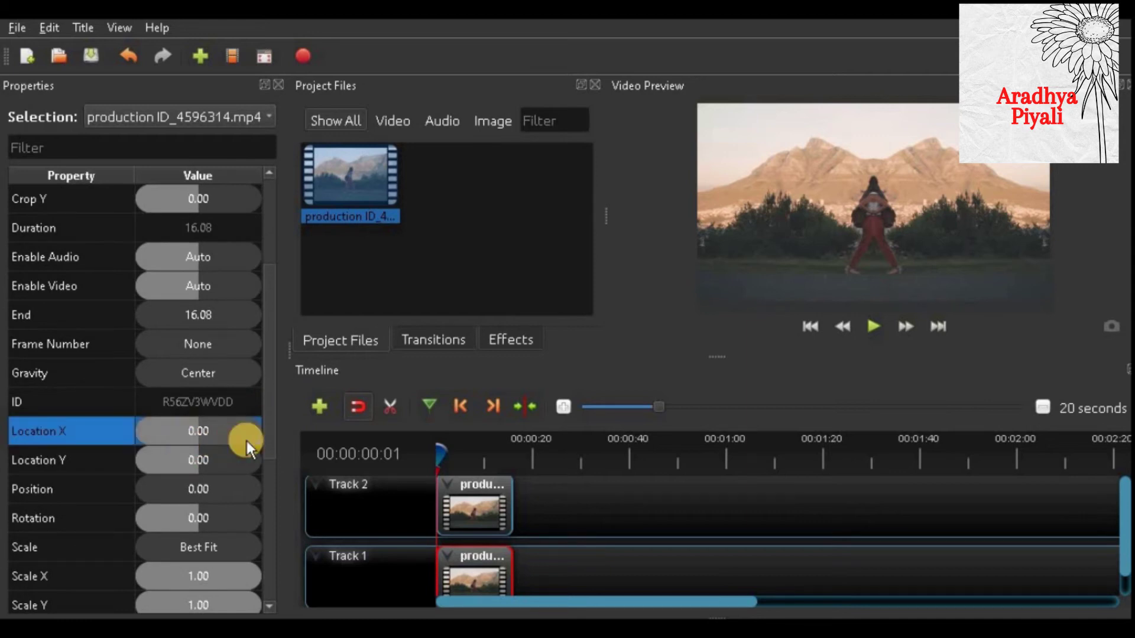
double_click(228, 436)
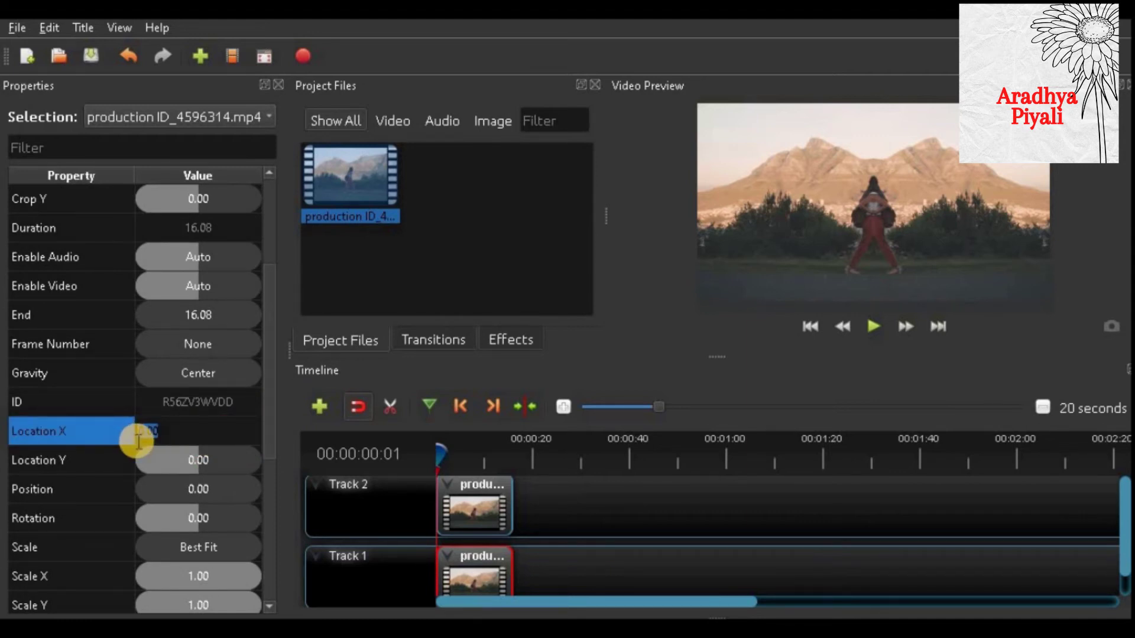
type("-0.10")
key("Return")
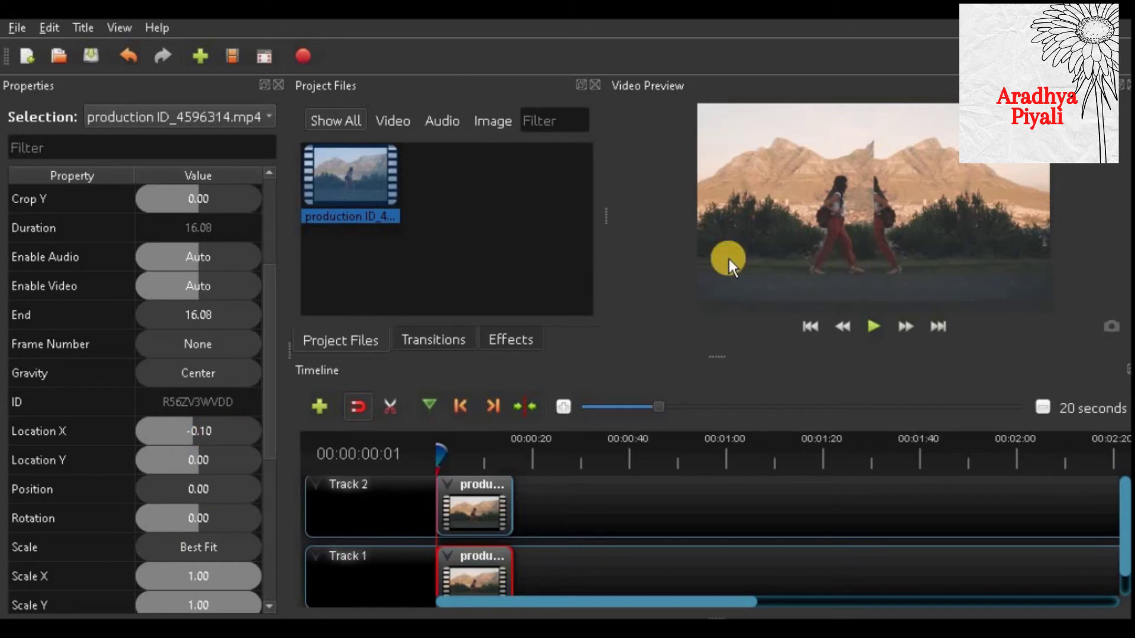
- Set the Track 1 clip's Location X to -0.20
left_click(228, 424)
double_click(228, 423)
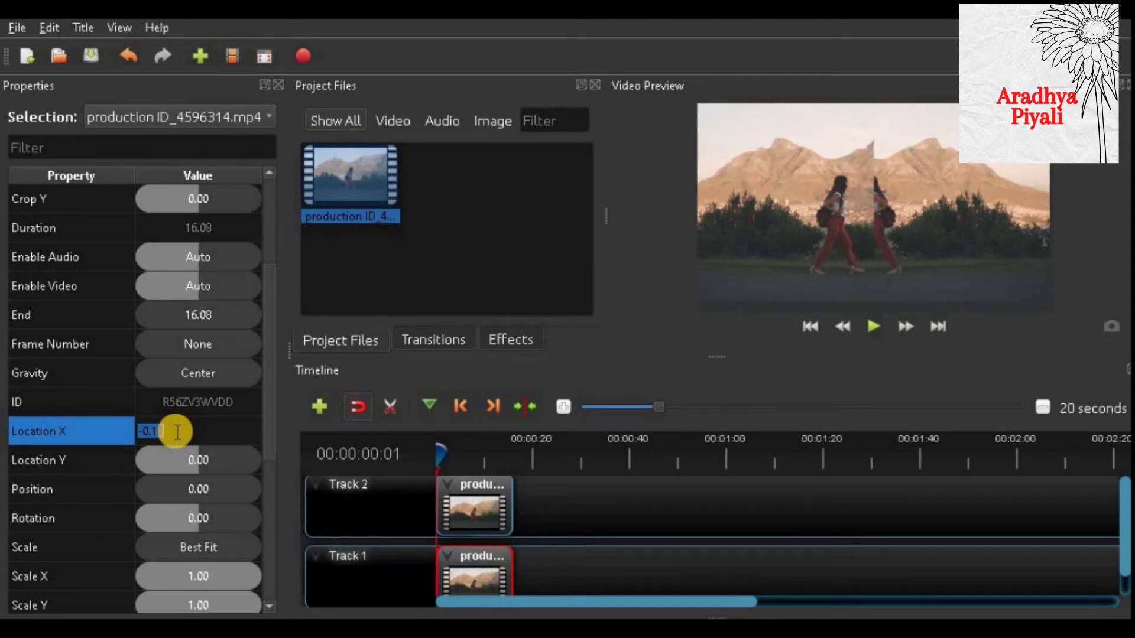
key("BackSpace")
type("-")
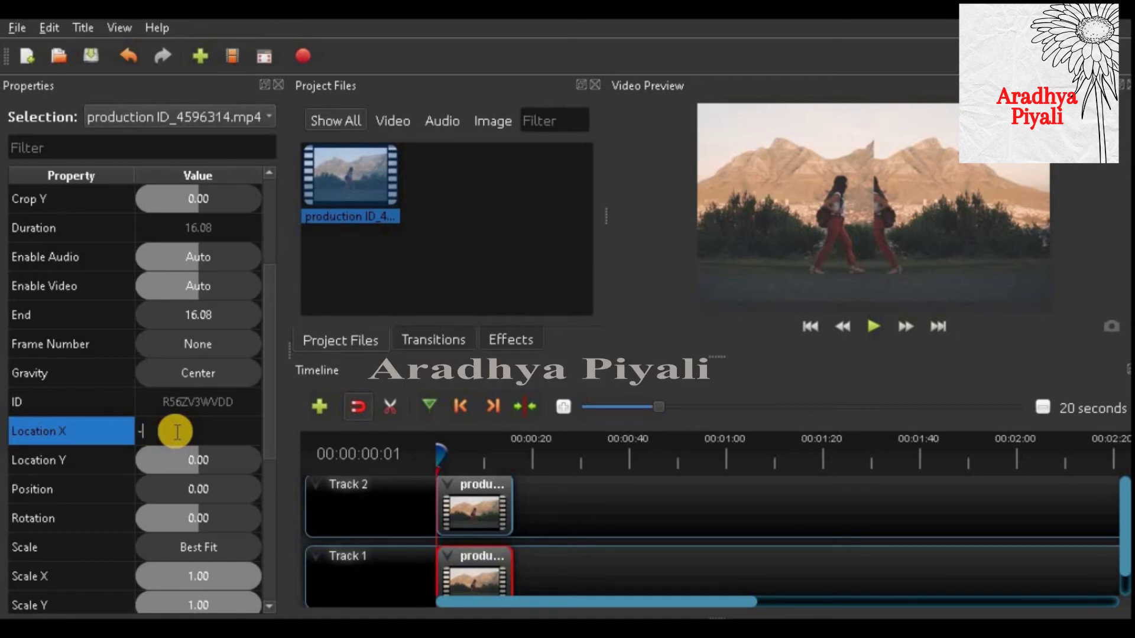
type("0.2")
key("Return")
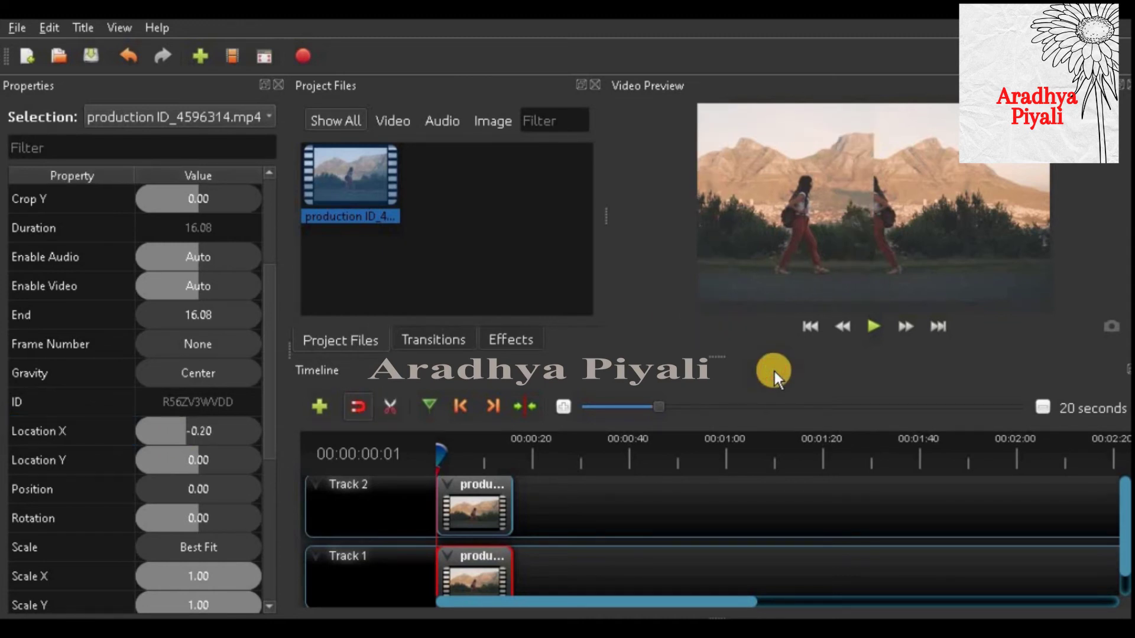
- Set the Track 1 clip's Location X to -0.40
double_click(205, 431)
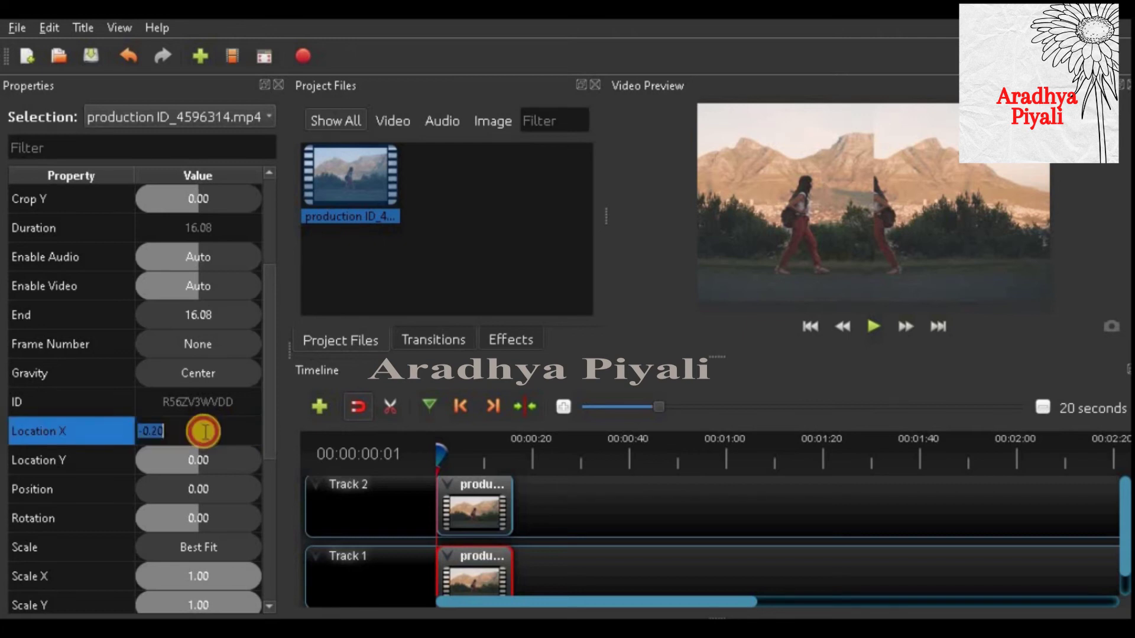
left_click(159, 436)
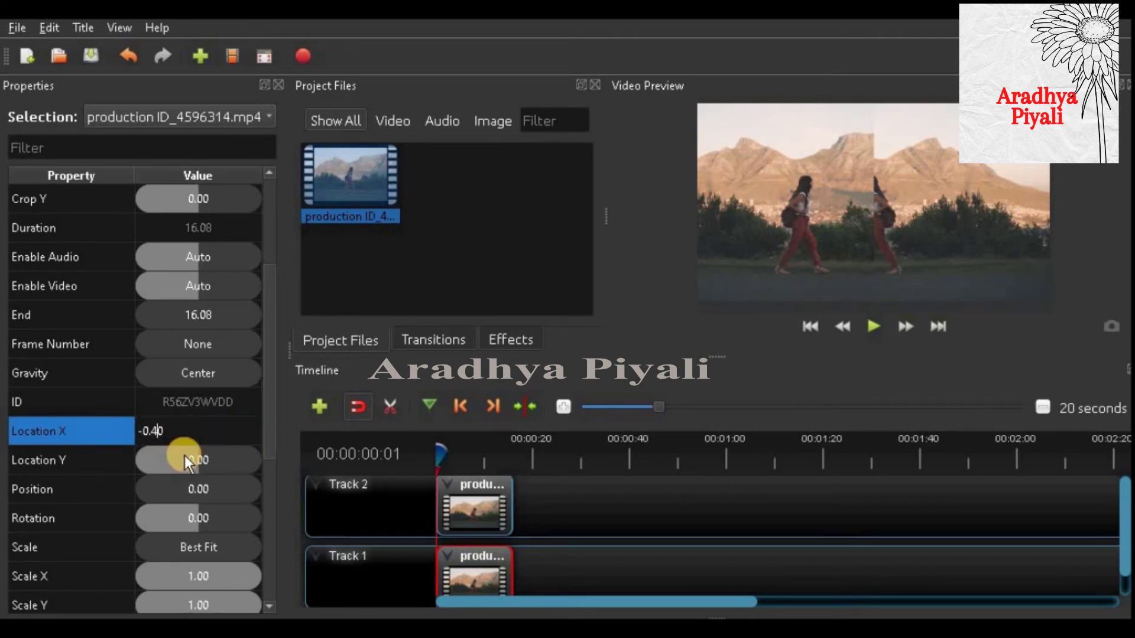
key("Return")
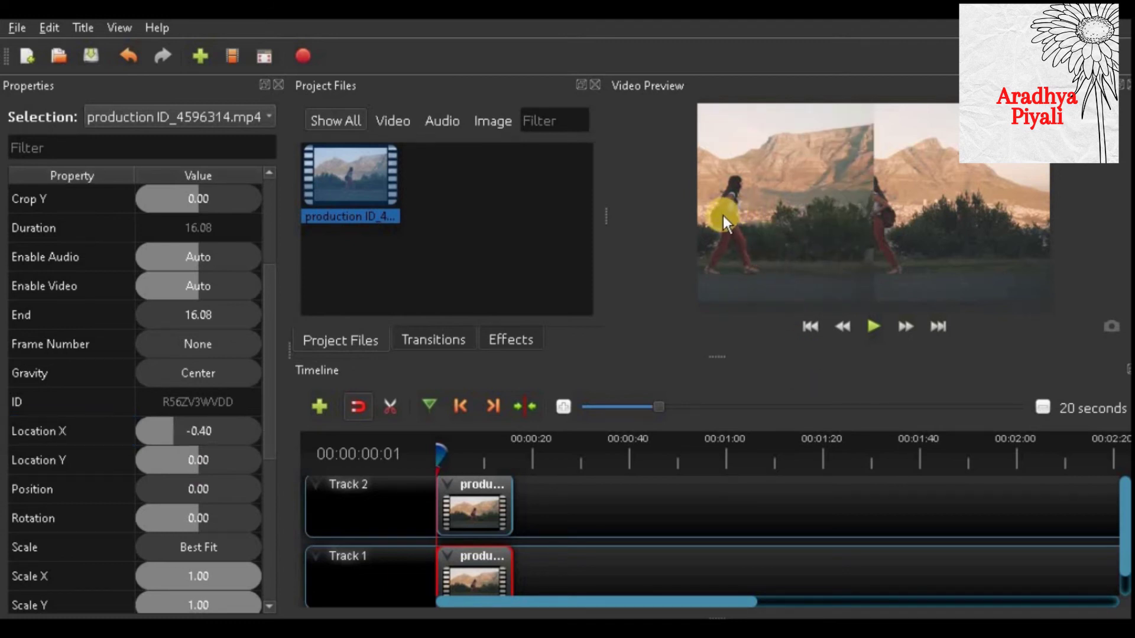
- Set the Track 2 clip's Location X to 0.40 and widen its Crop Width to 0.89
left_click(484, 499)
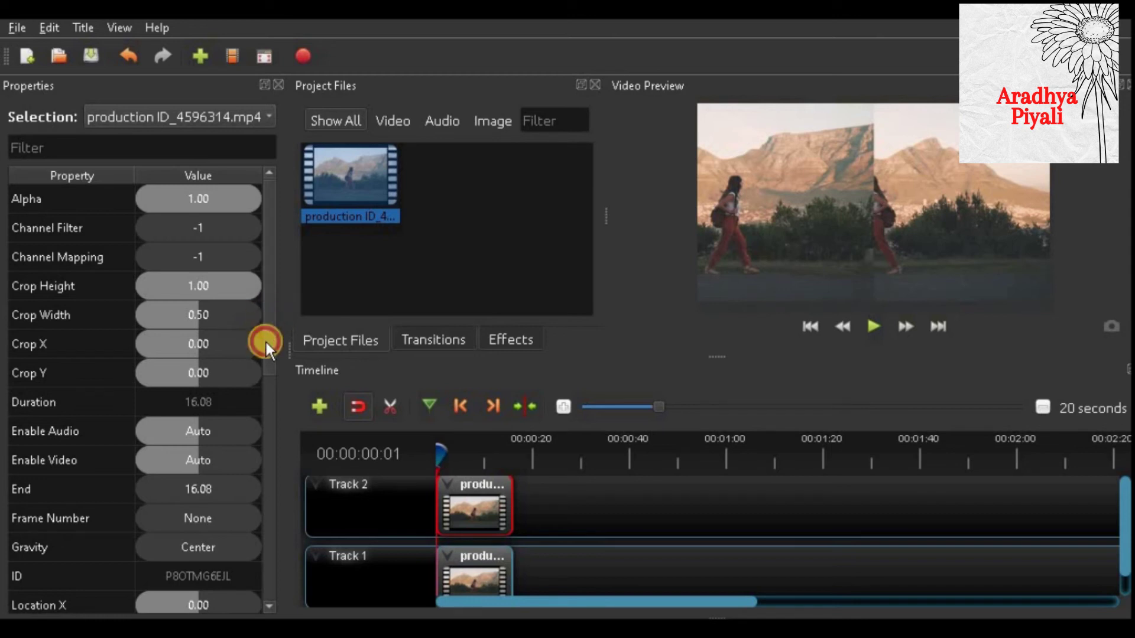
left_click_drag(266, 342, 236, 412)
double_click(207, 457)
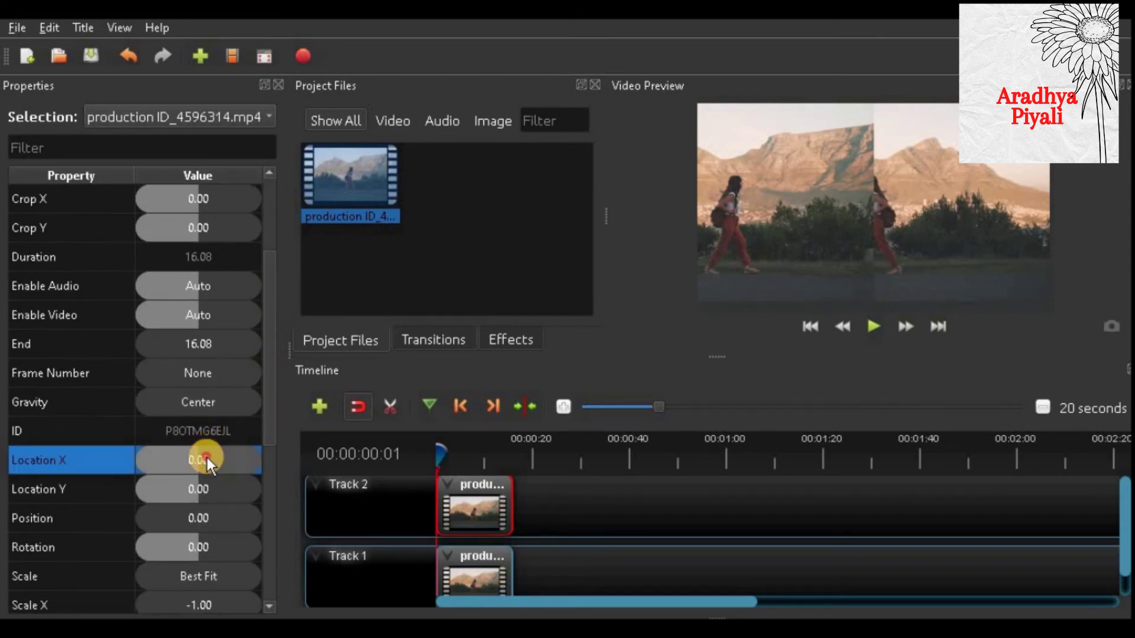
left_click_drag(192, 463, 131, 458)
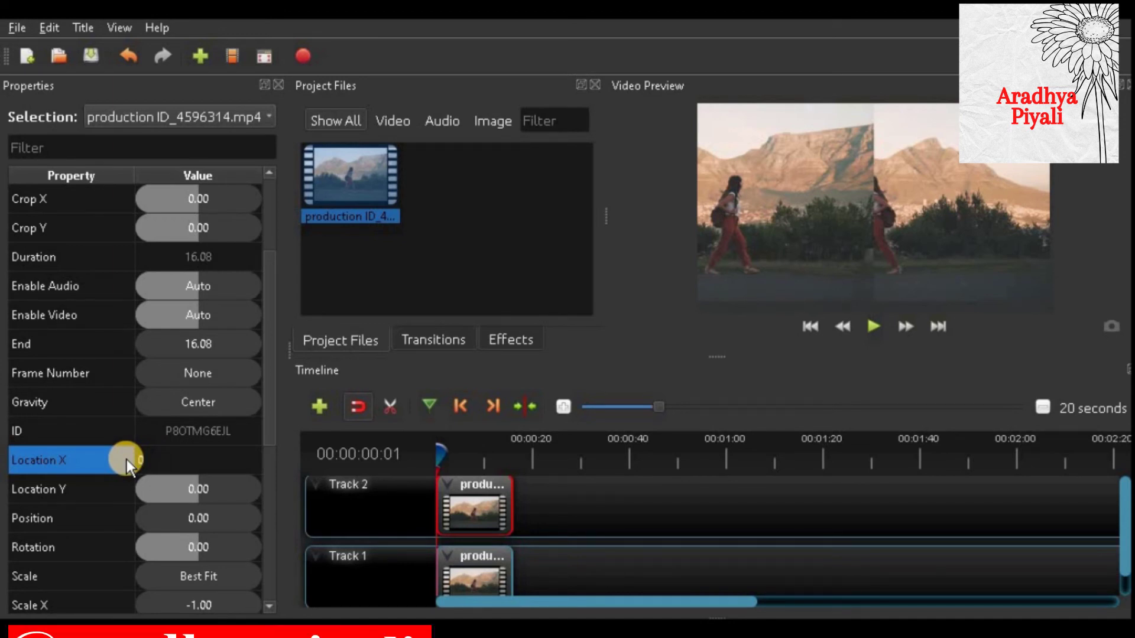
type("40")
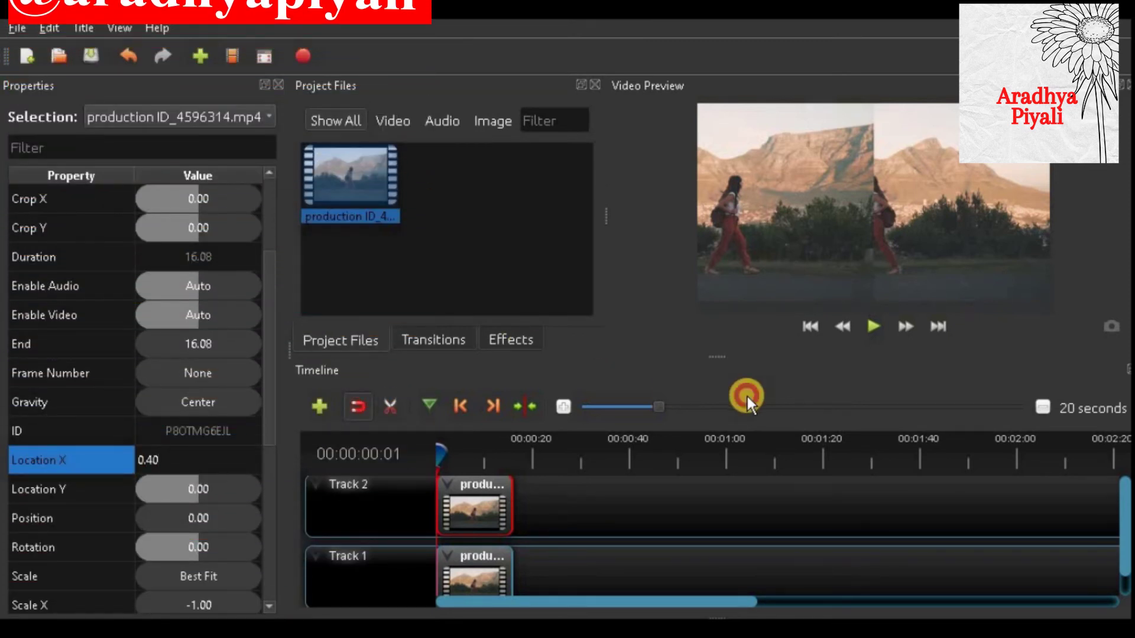
key("Return")
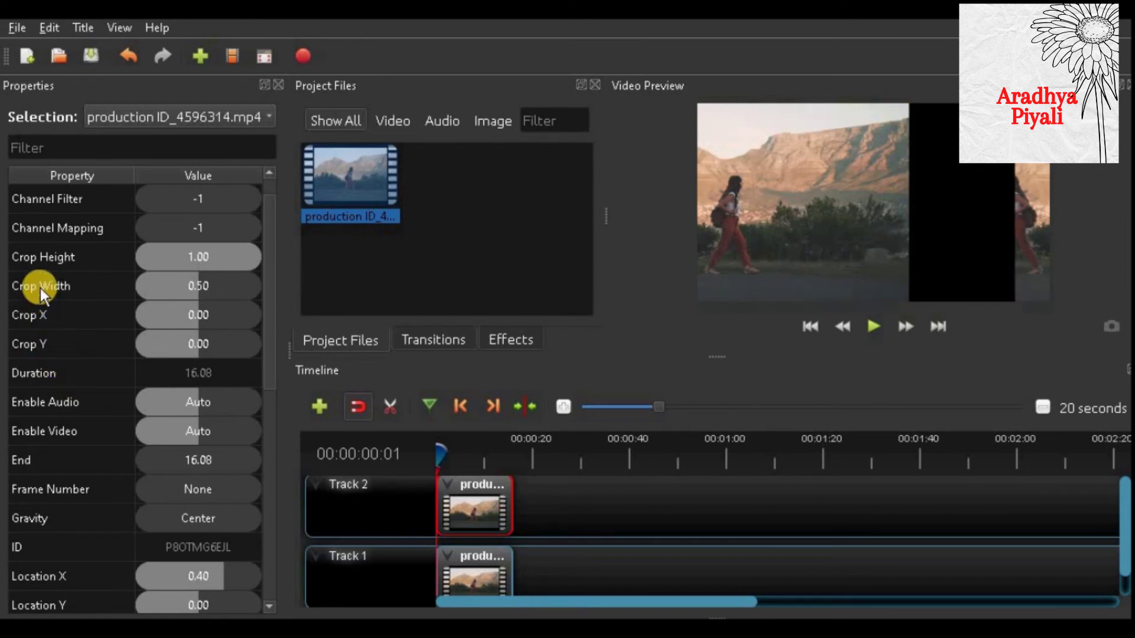
mouse_move(259, 300)
left_mouse_down()
mouse_move(239, 297)
mouse_move(249, 291)
left_mouse_up()
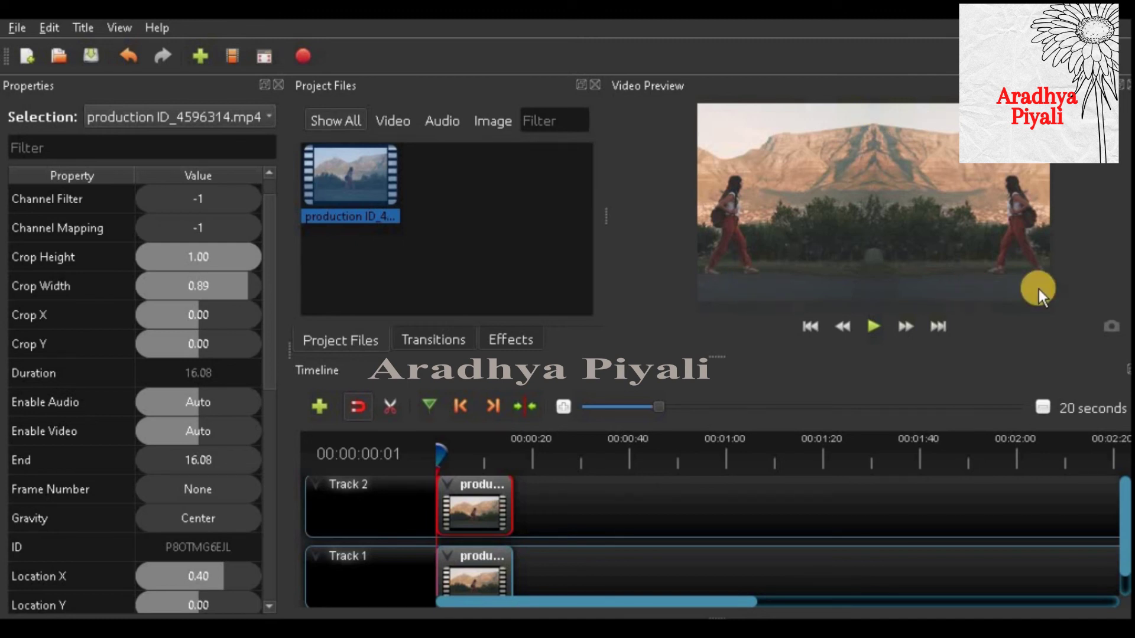
- Play the mirrored video in the preview and stop playback near the end of the clips
left_click(878, 325)
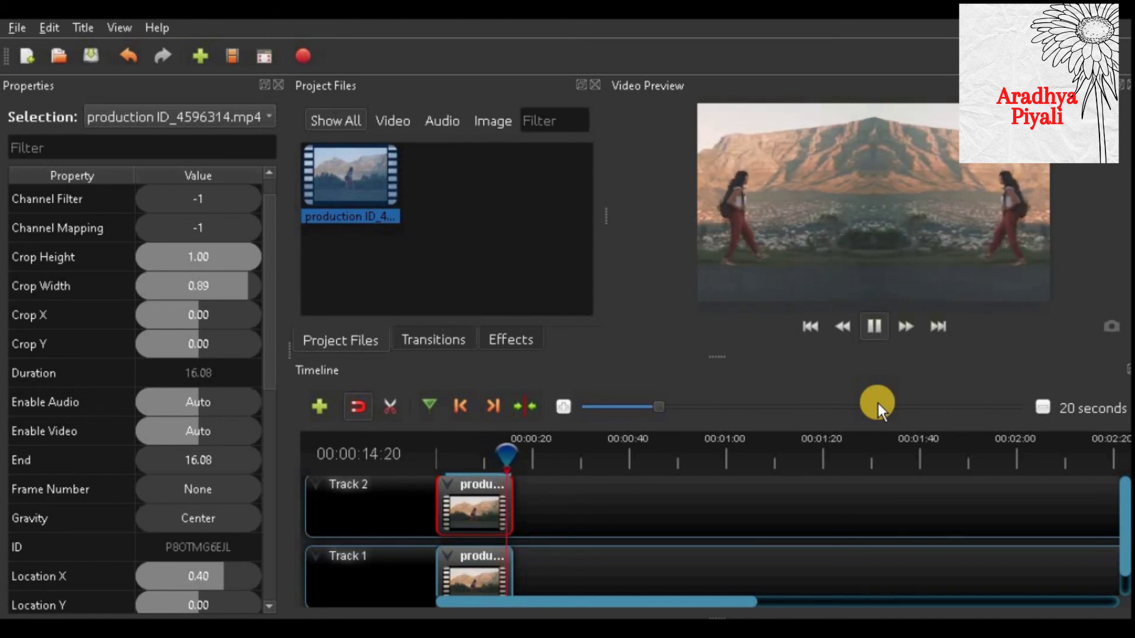
left_click(873, 337)
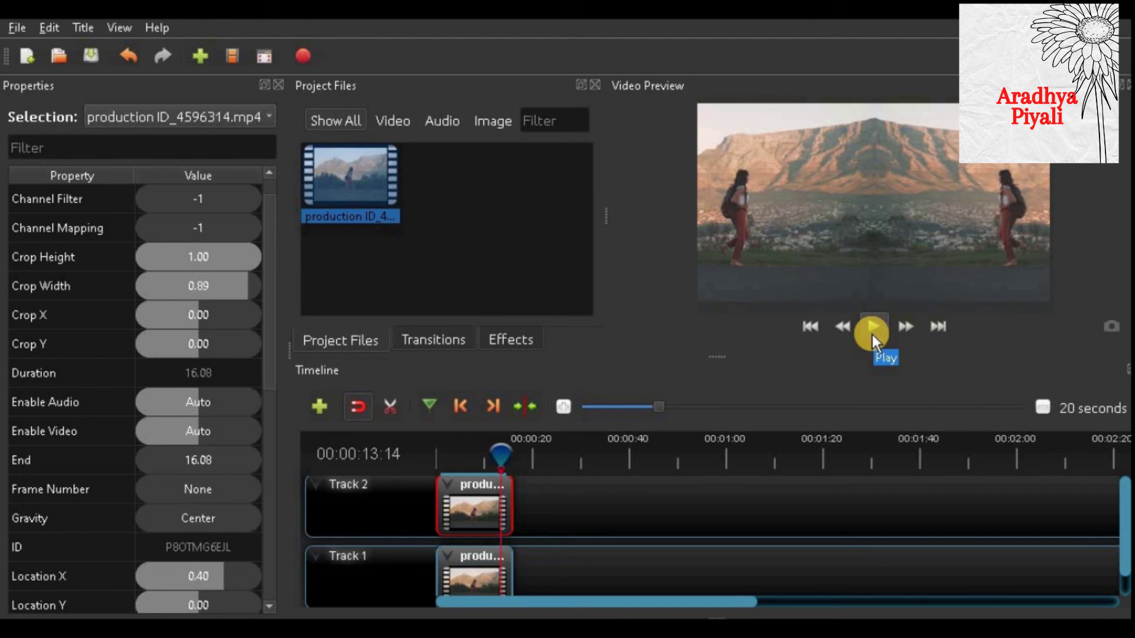
- Start exporting the mirrored project as a video
left_click(12, 27)
mouse_move(73, 236)
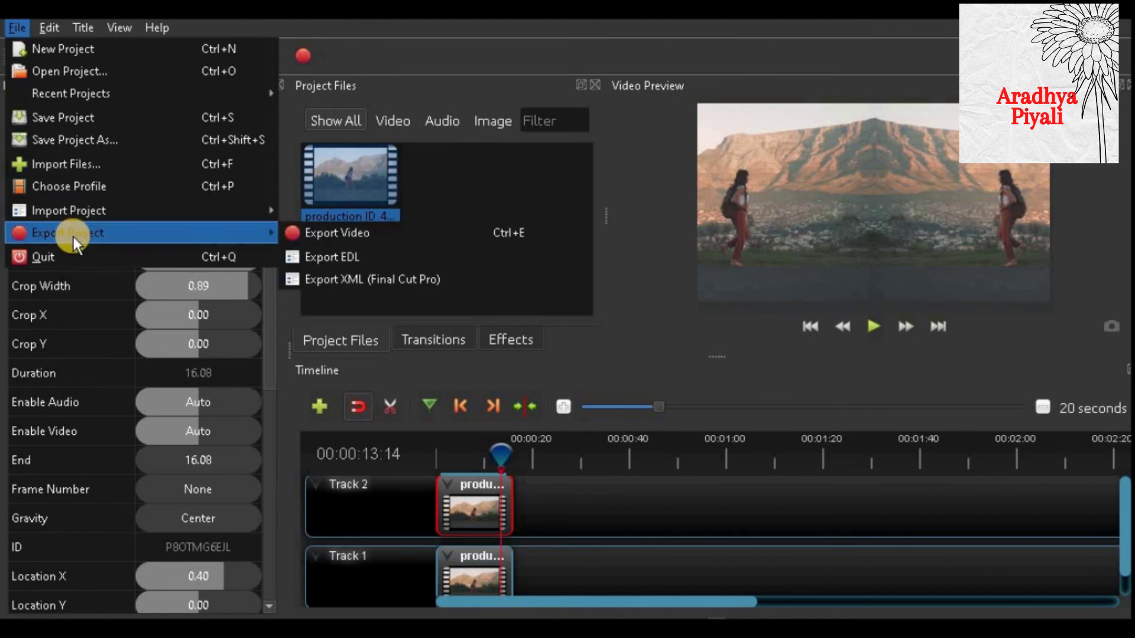
left_click(339, 237)
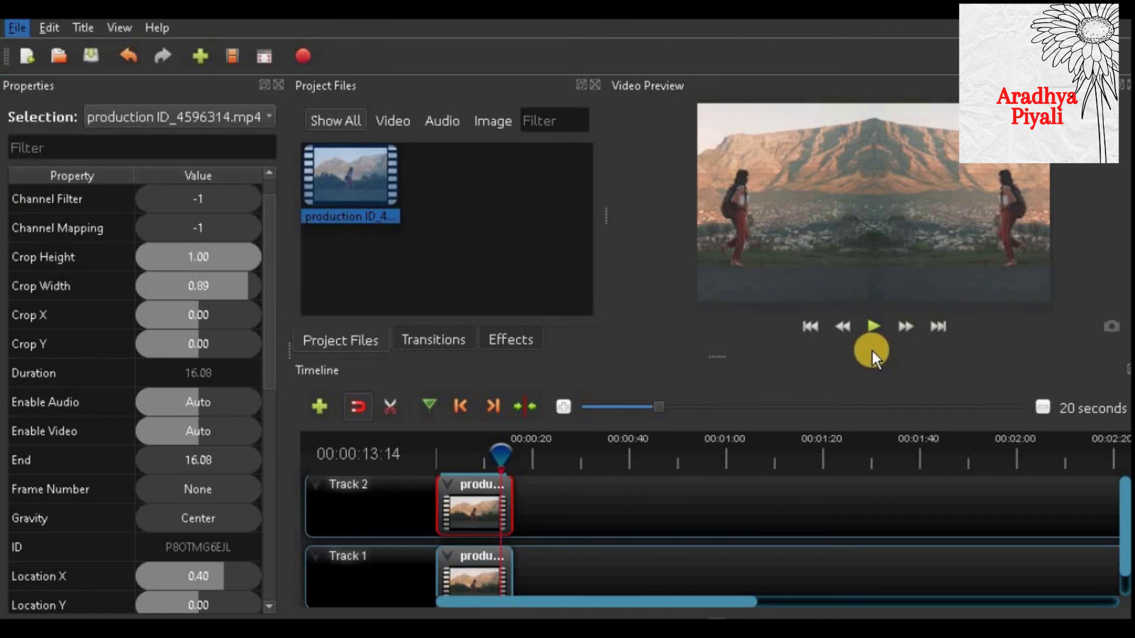